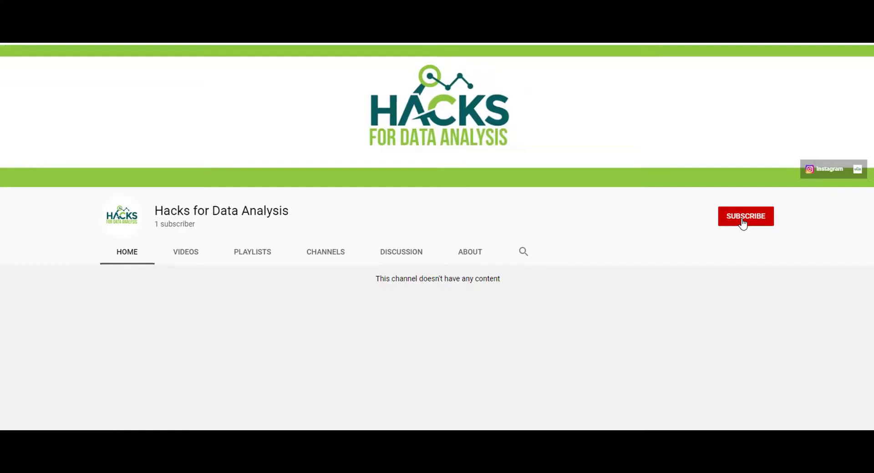
Subscribe to Hacks for Data Analysis and set its notifications to All
click(743, 217)
click(740, 223)
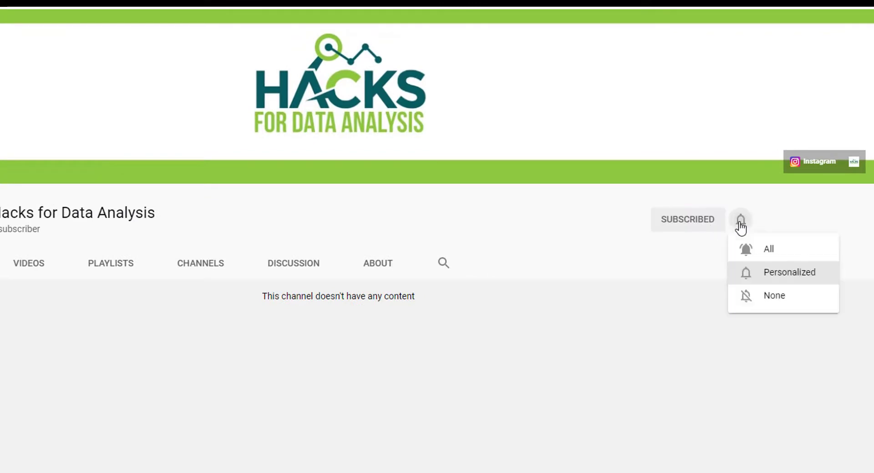
click(745, 250)
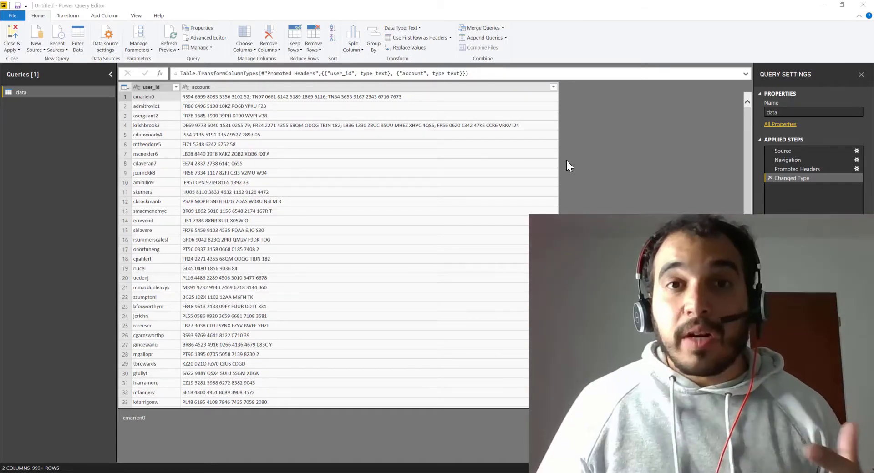
Split the account column on the Semicolon delimiter into rows instead of columns
click(379, 87)
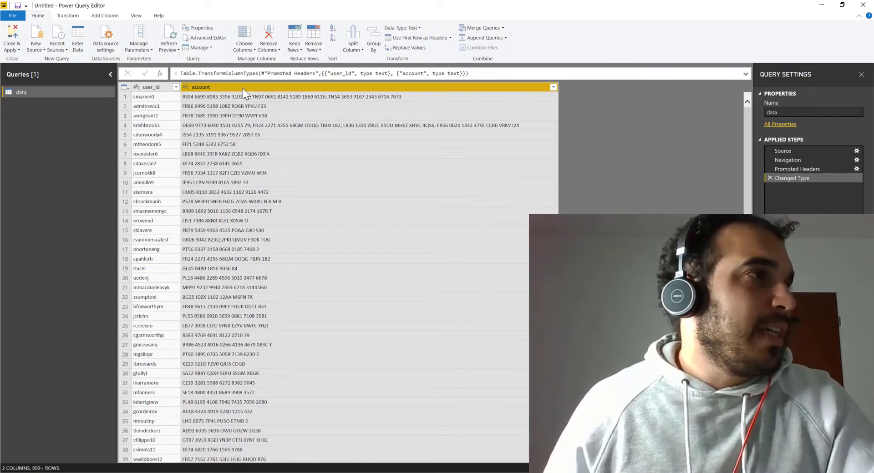
right_click(242, 88)
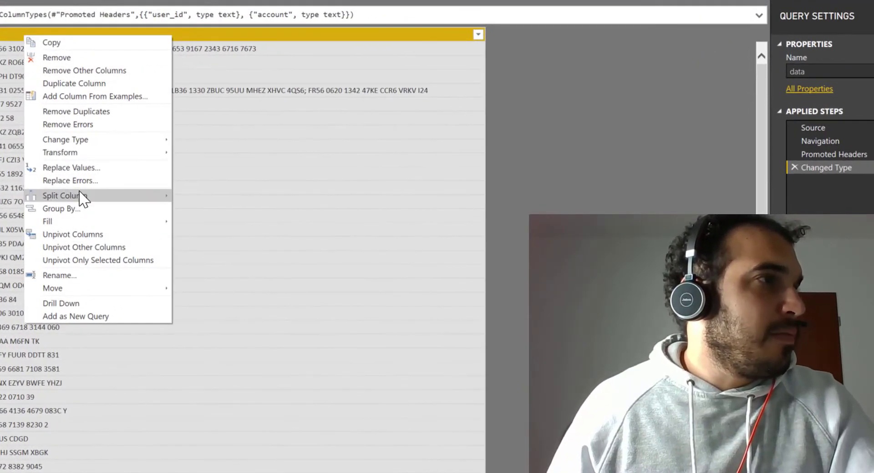
mouse_move(82, 199)
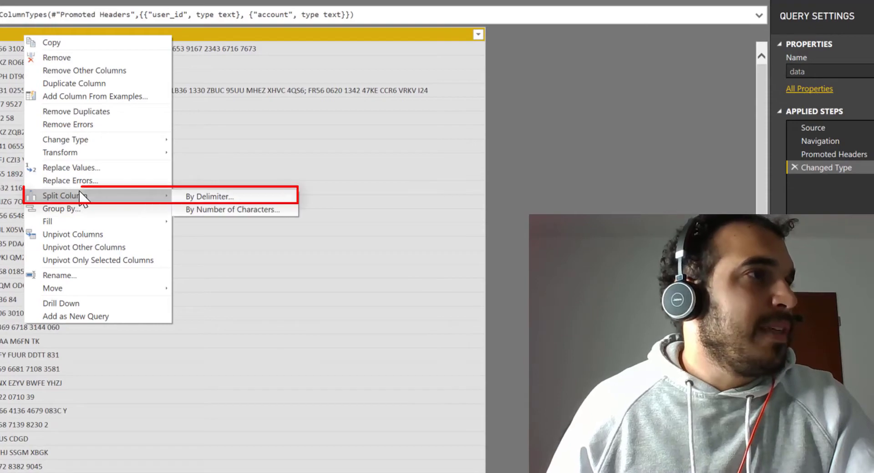
click(208, 199)
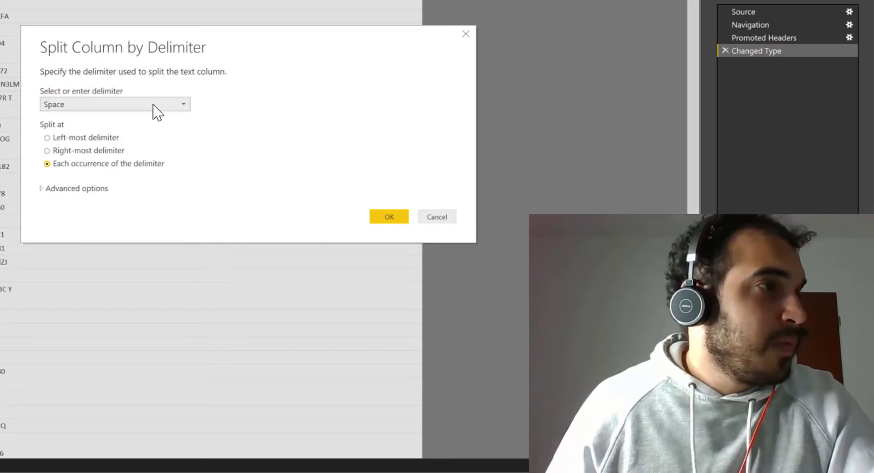
click(186, 105)
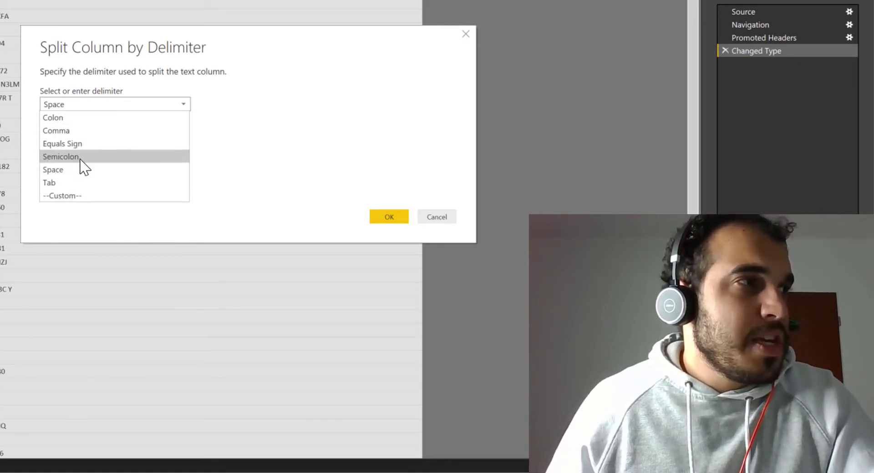
click(77, 200)
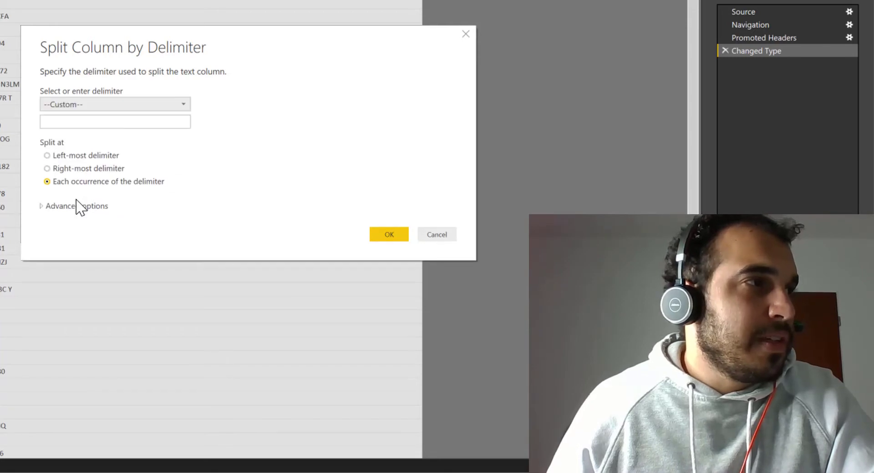
click(84, 122)
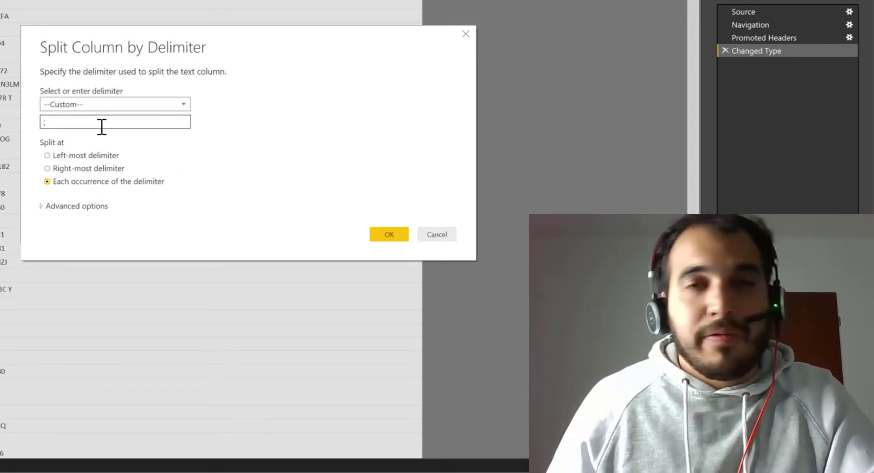
click(179, 113)
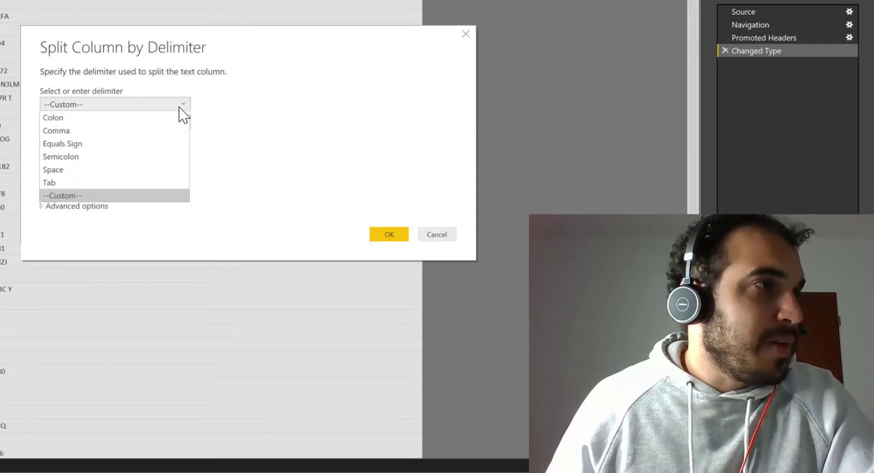
click(64, 157)
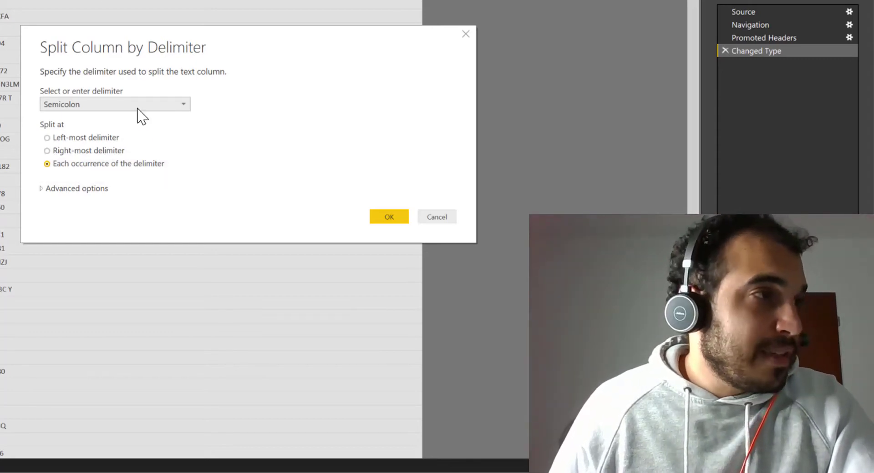
click(44, 190)
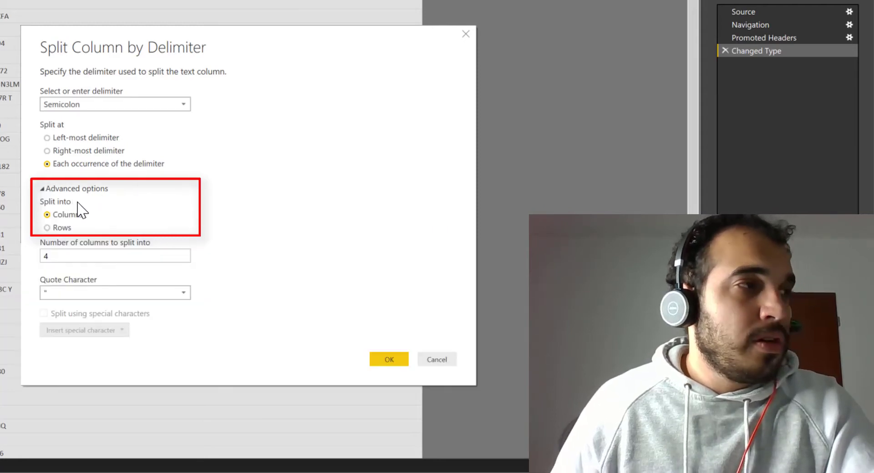
click(59, 228)
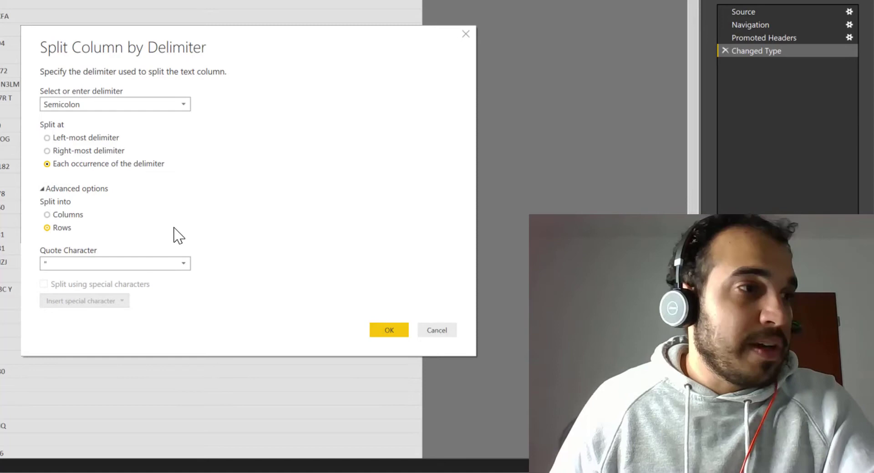
click(398, 334)
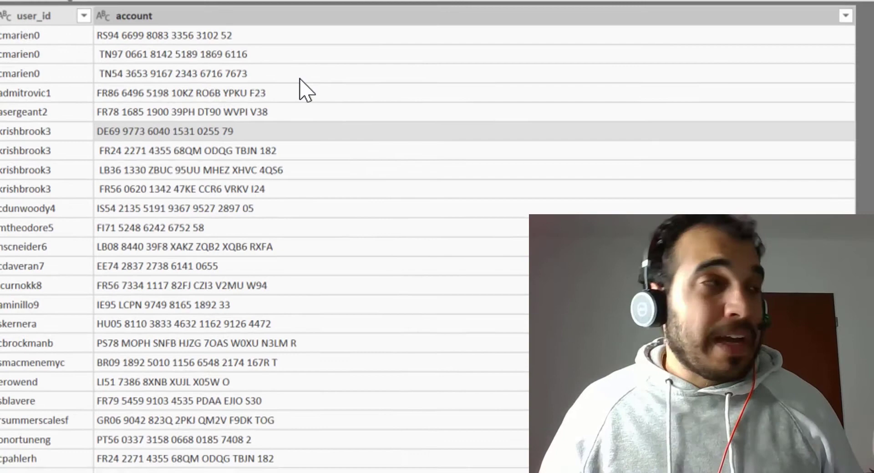
Trim leading spaces from the account column values
click(283, 16)
right_click(316, 17)
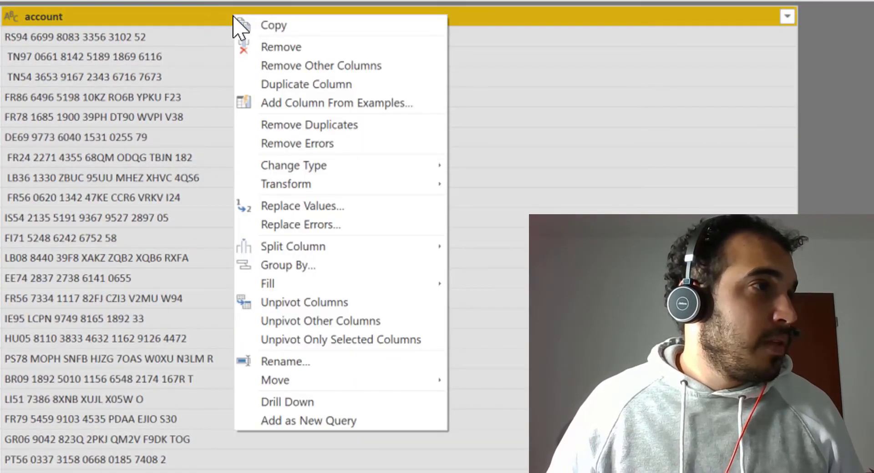
mouse_move(401, 189)
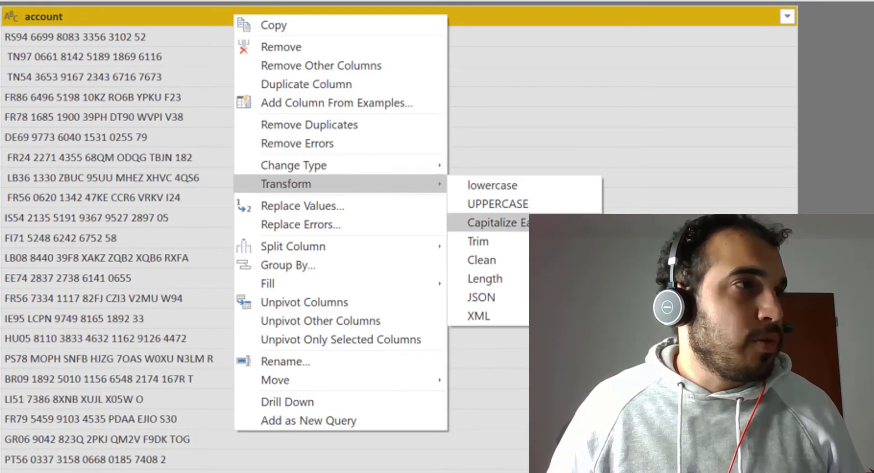
click(504, 242)
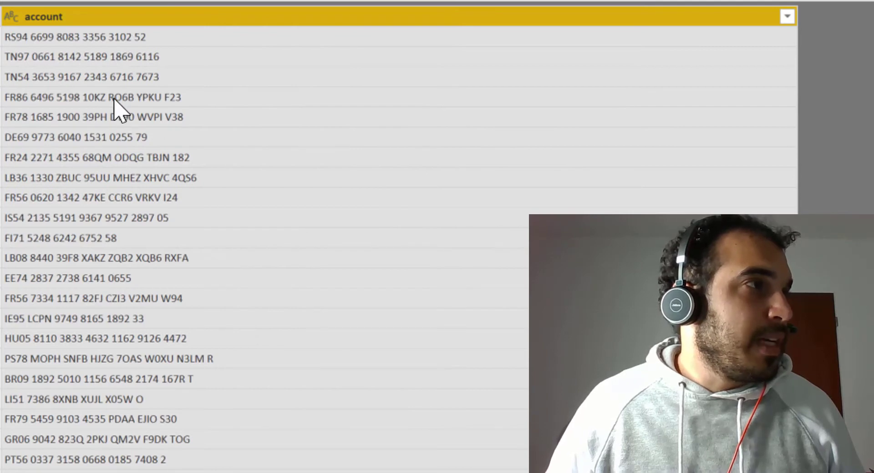
Check the trimmed TN54 and TN97 rows, then close Power Query Editor
click(72, 79)
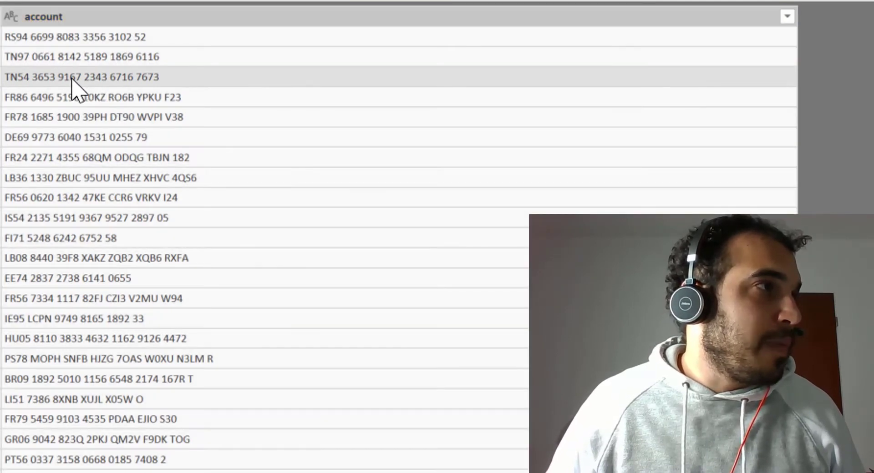
click(70, 59)
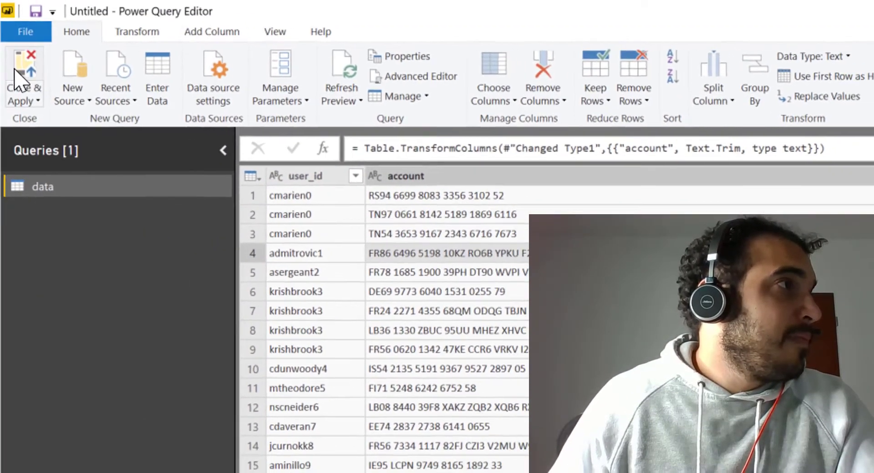
click(20, 69)
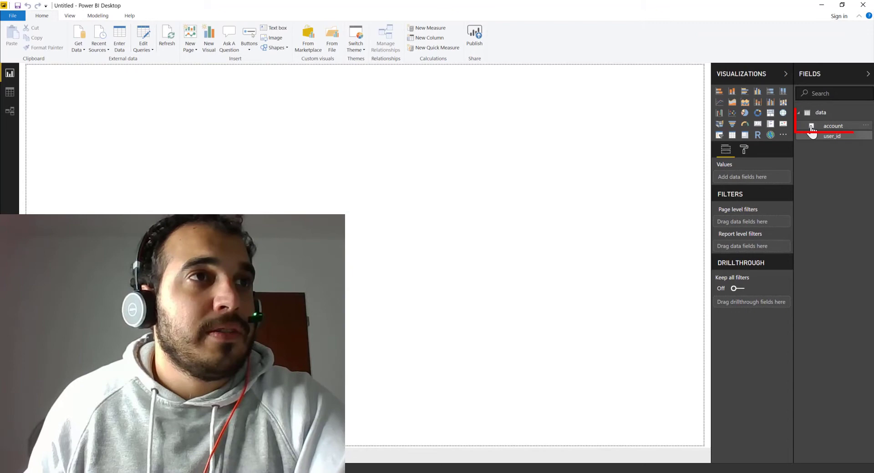
Build a table visual of account with user_id summarized as Count
click(811, 127)
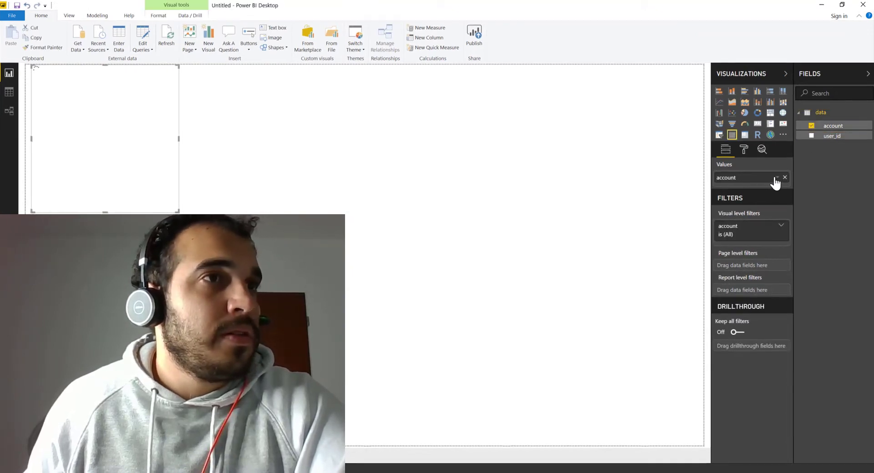
click(776, 179)
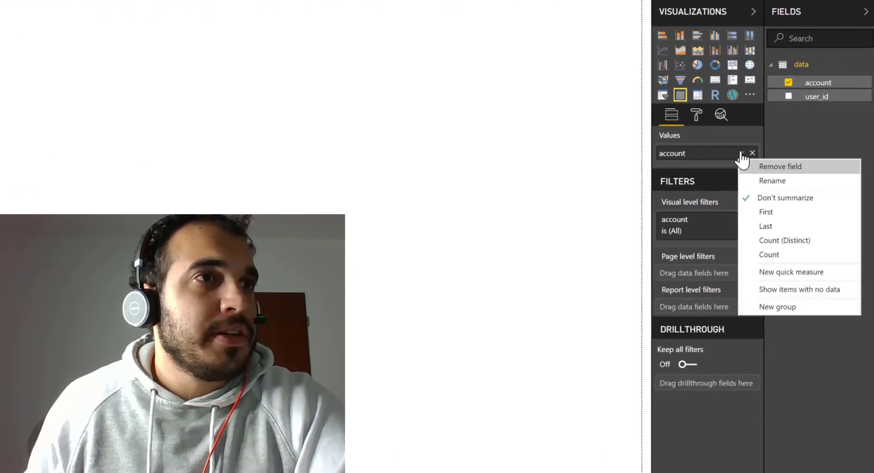
click(797, 130)
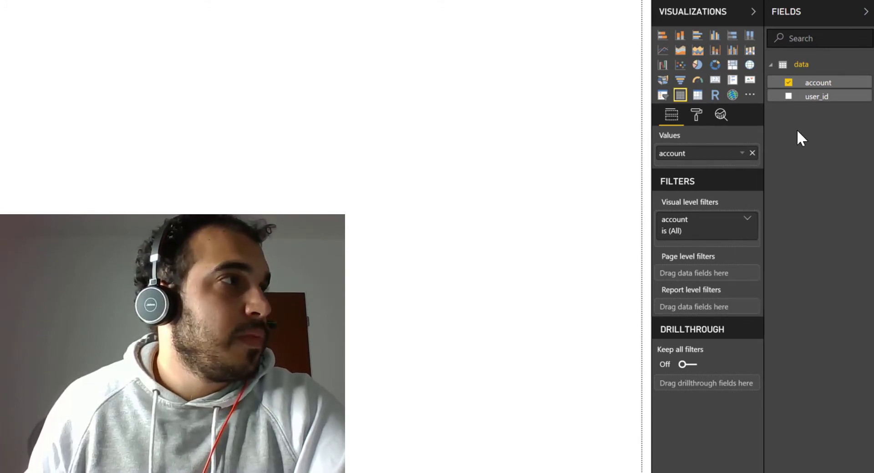
click(788, 98)
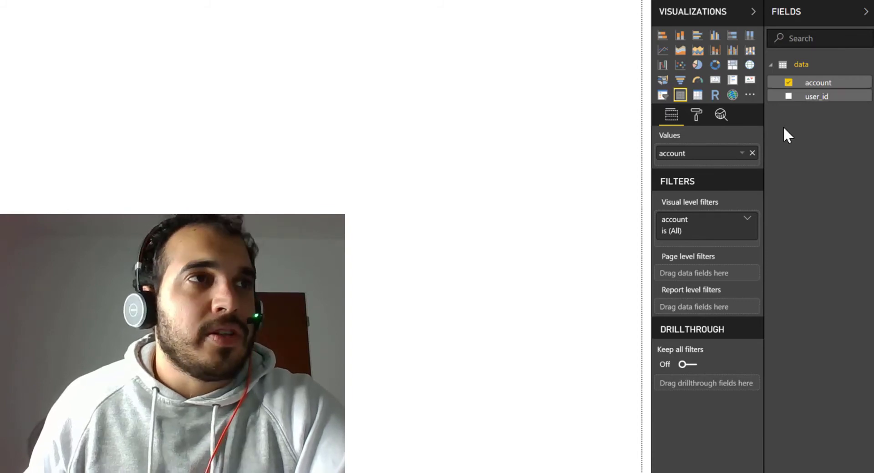
drag(815, 109, 716, 168)
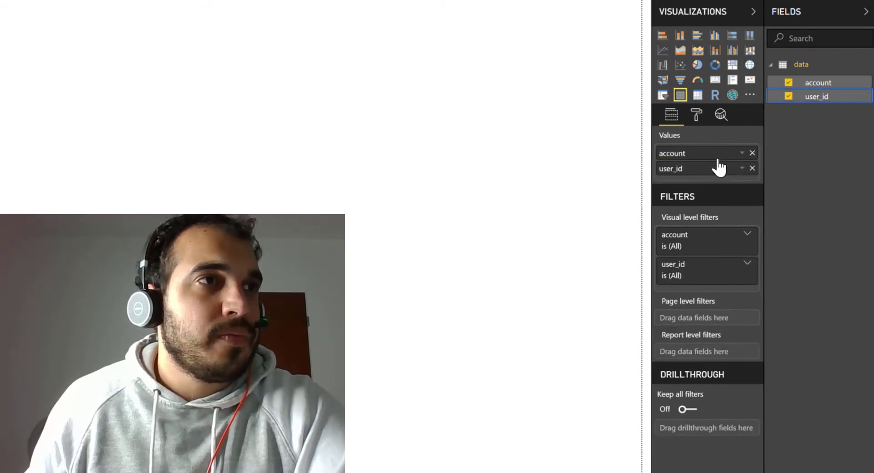
click(742, 169)
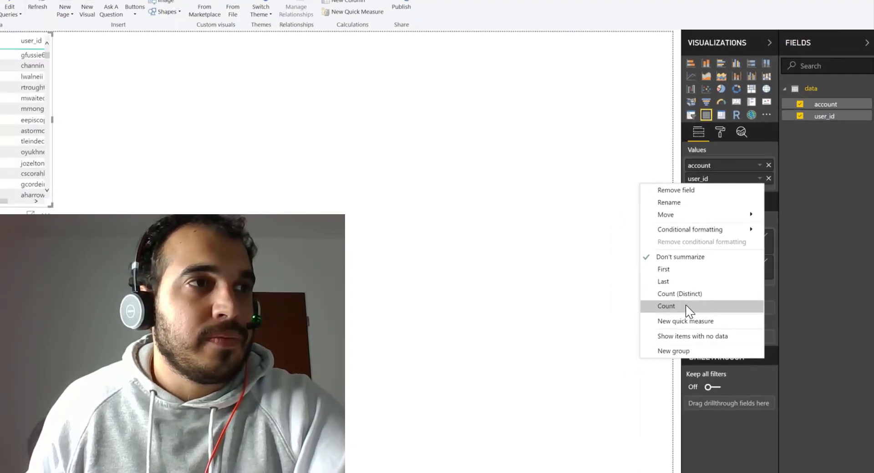
click(661, 316)
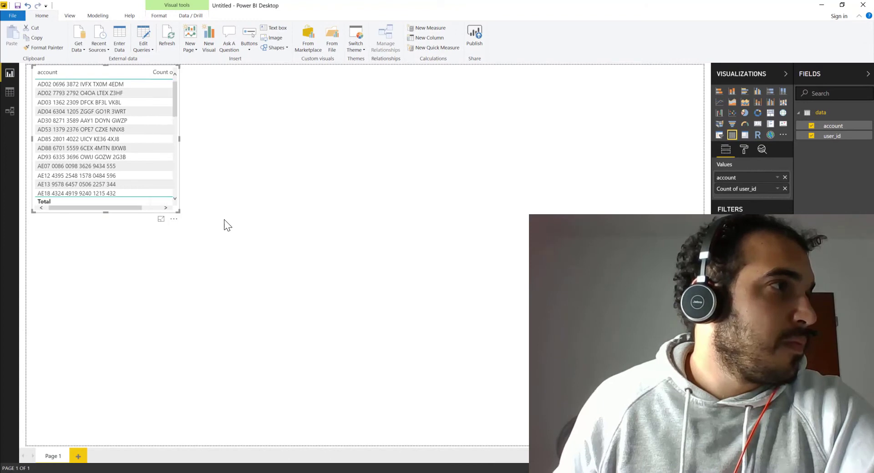
Enlarge the account table and sort it by Count of user_id descending
drag(179, 212, 354, 299)
click(355, 299)
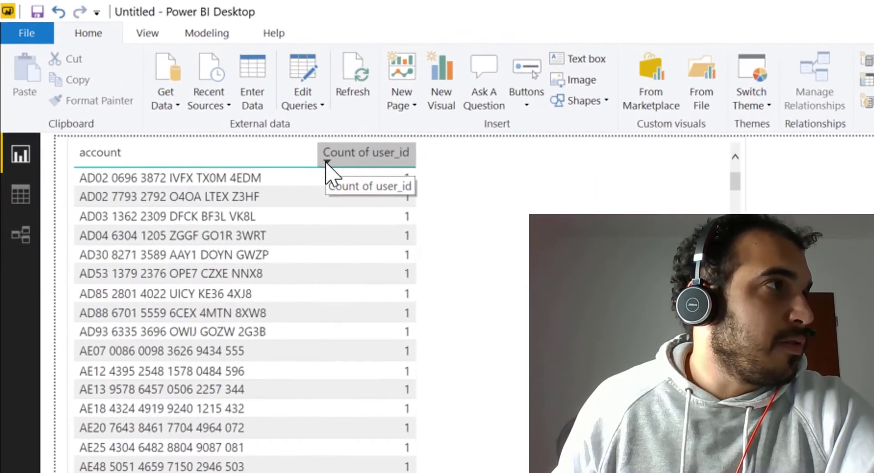
click(325, 162)
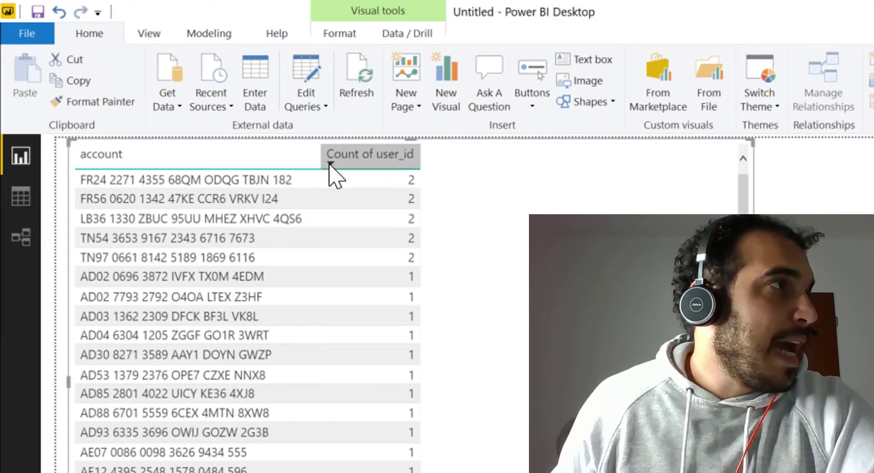
click(287, 184)
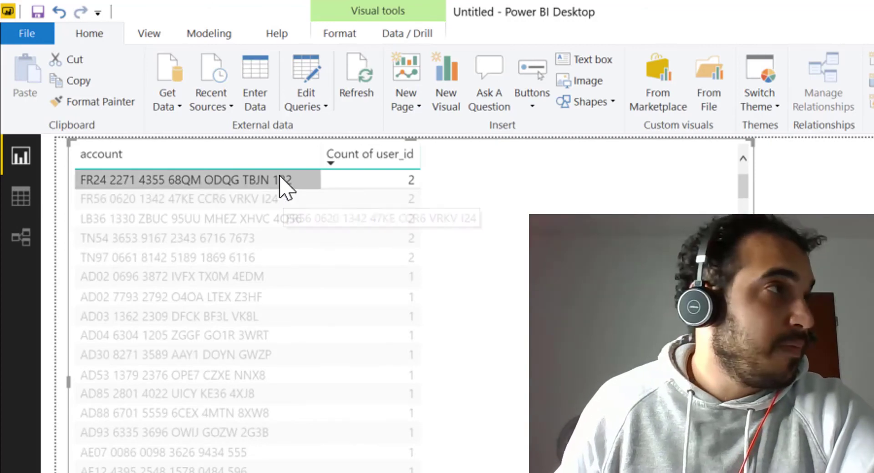
click(286, 180)
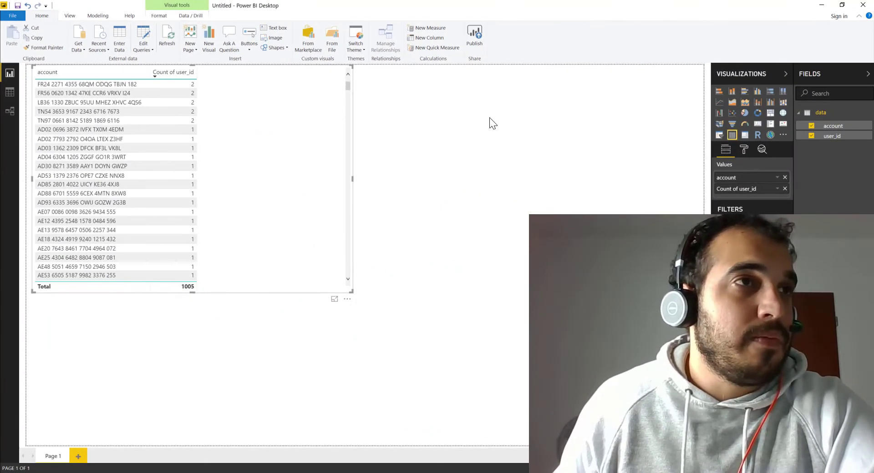
click(667, 168)
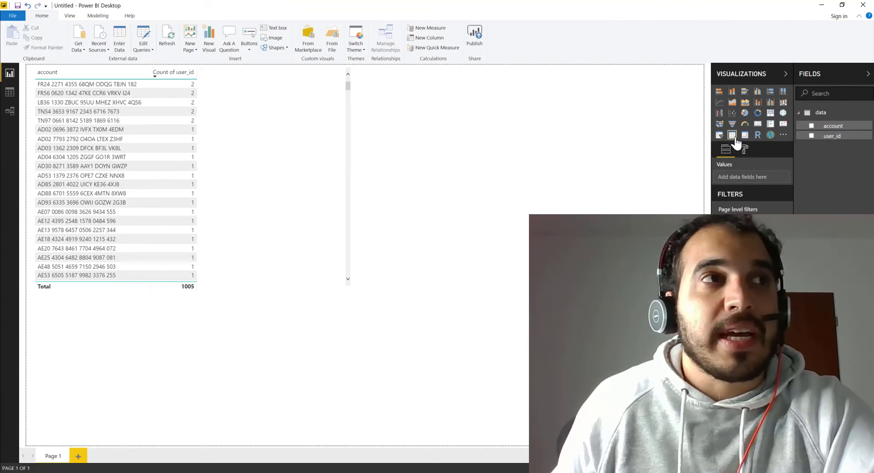
Add a top-right user_id table and cross-filter it to account FR24's two users
click(734, 137)
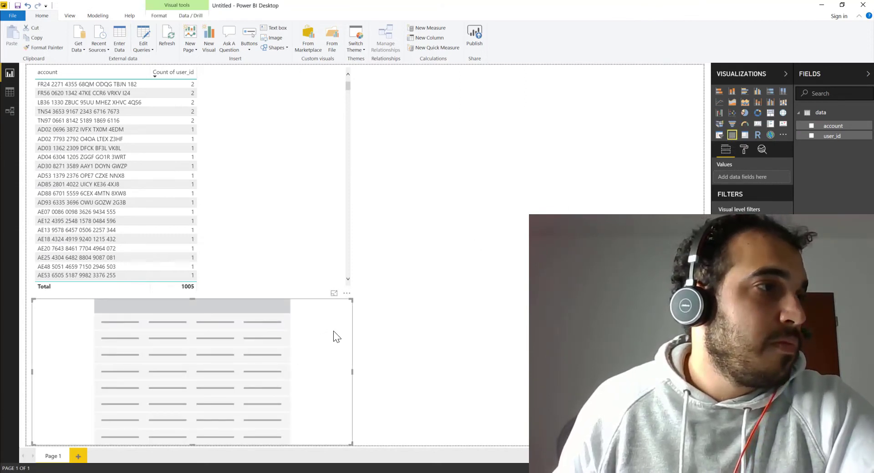
drag(332, 335, 645, 104)
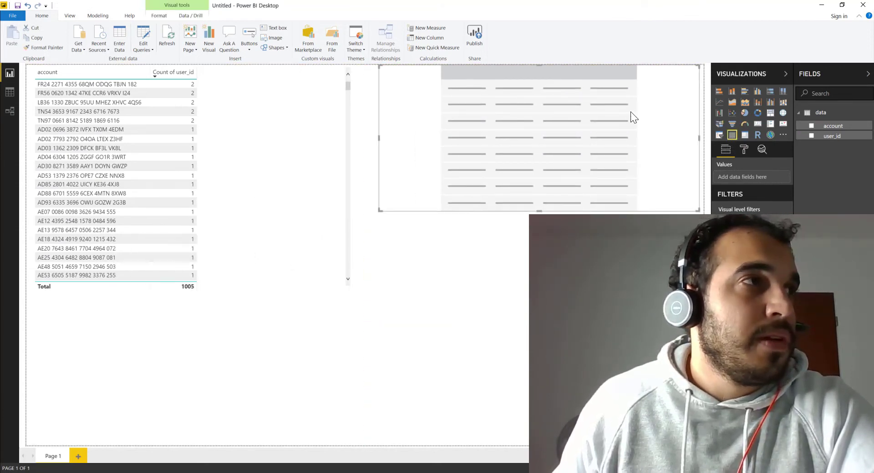
click(811, 136)
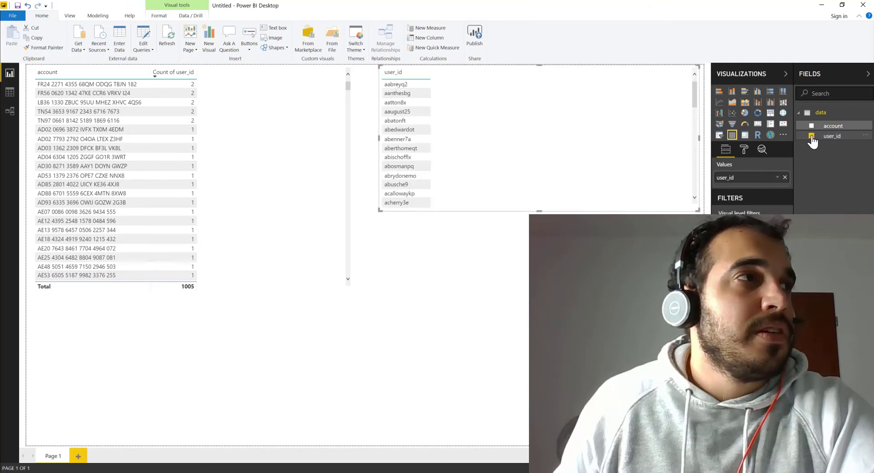
click(118, 86)
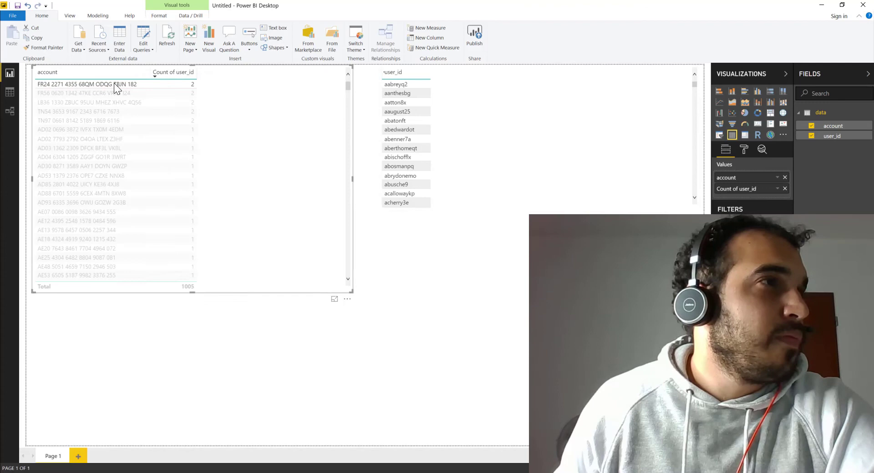